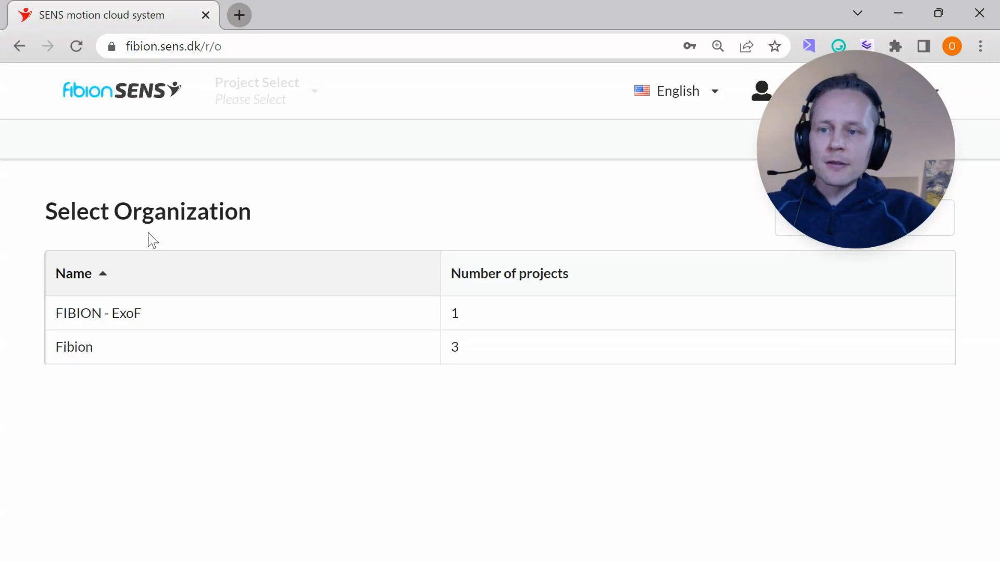
Step: Open the Fibion - SENS project of the Fibion organization and show its patient list
click(61, 347)
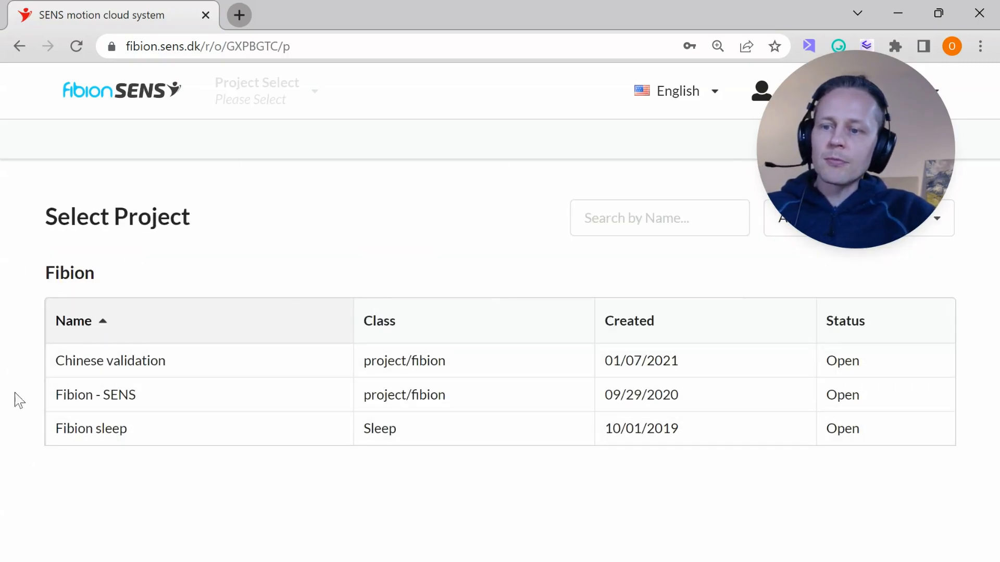
click(120, 396)
scroll(53, 315, down, 7)
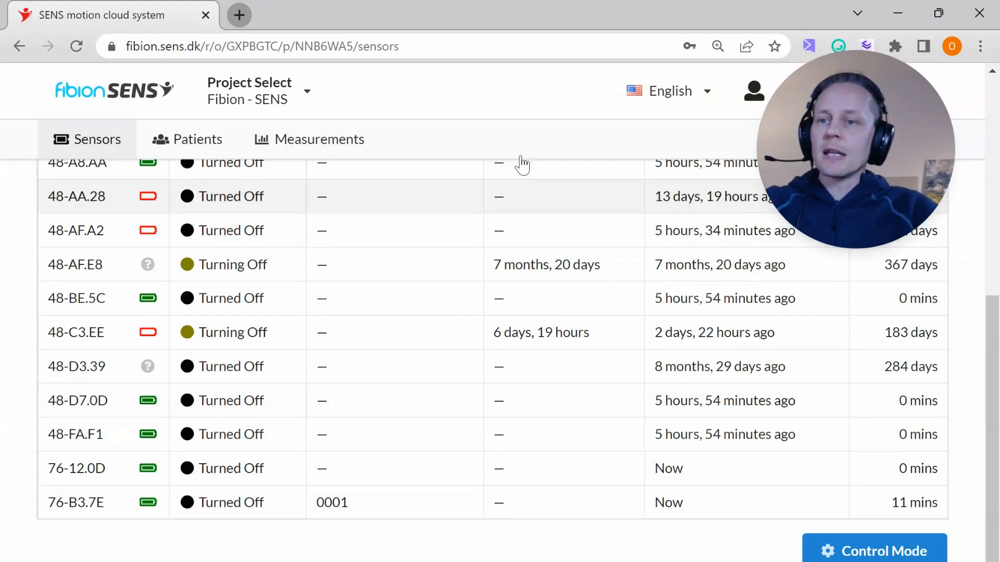
click(225, 142)
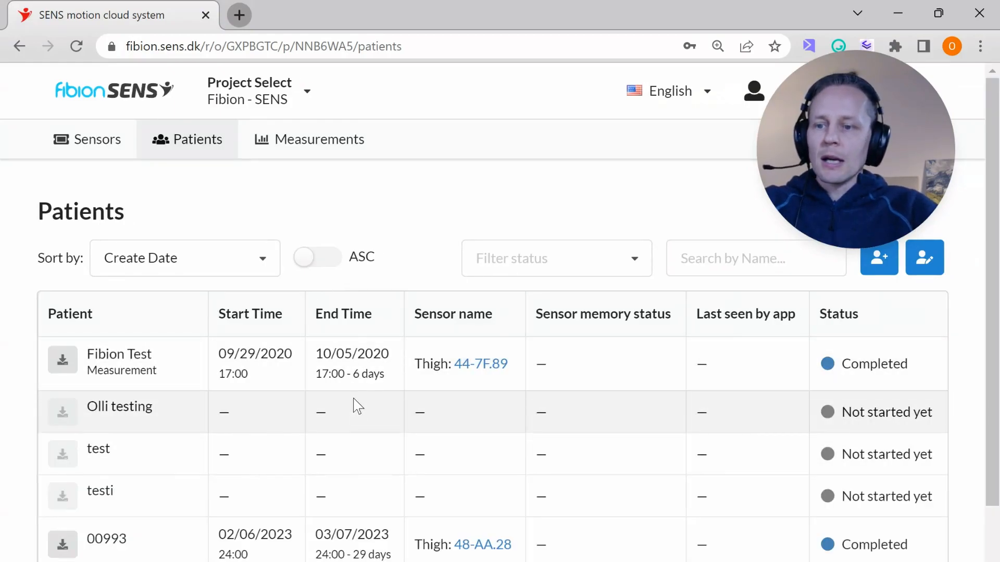
scroll(352, 399, down, 2)
scroll(353, 400, up, 2)
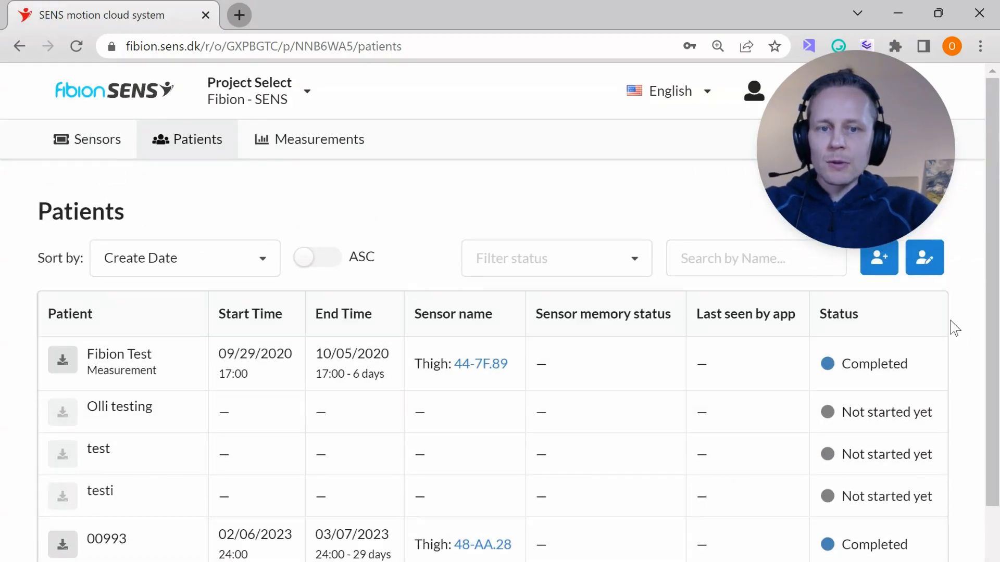
Step: Start a new patient record, enter the patient ID and keep Activity as the measurement method
click(879, 260)
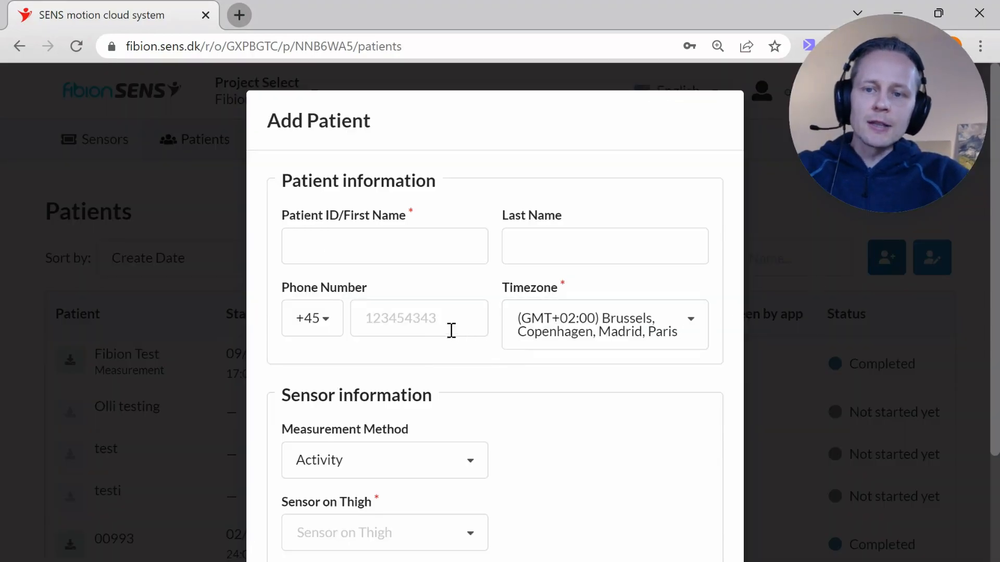
click(330, 241)
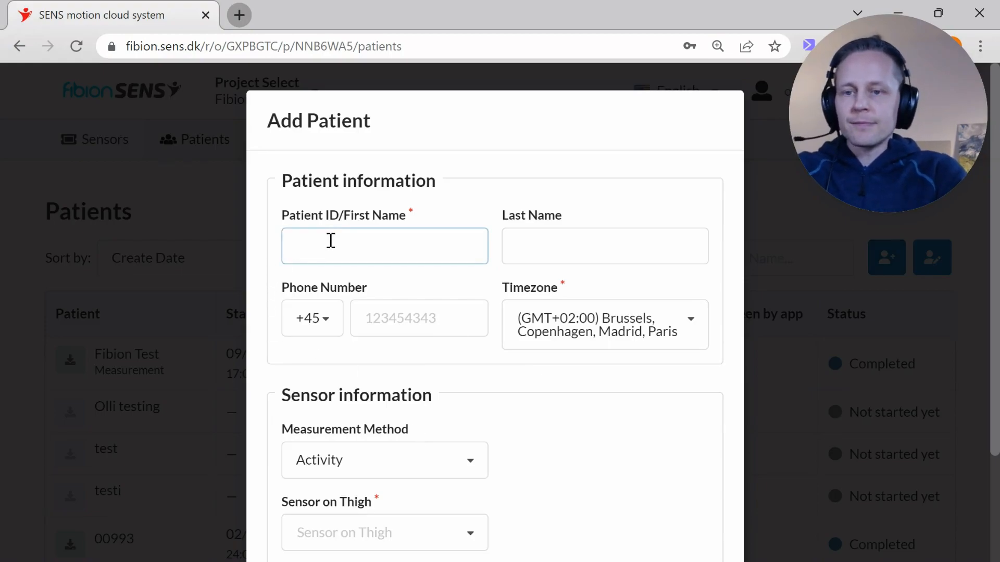
text(0002)
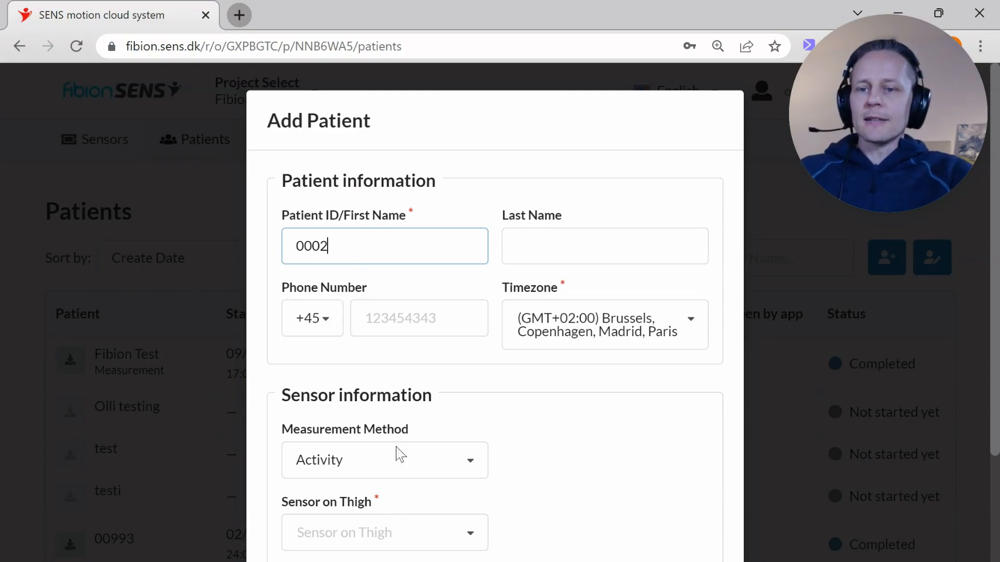
click(458, 473)
click(453, 459)
scroll(441, 391, down, 3)
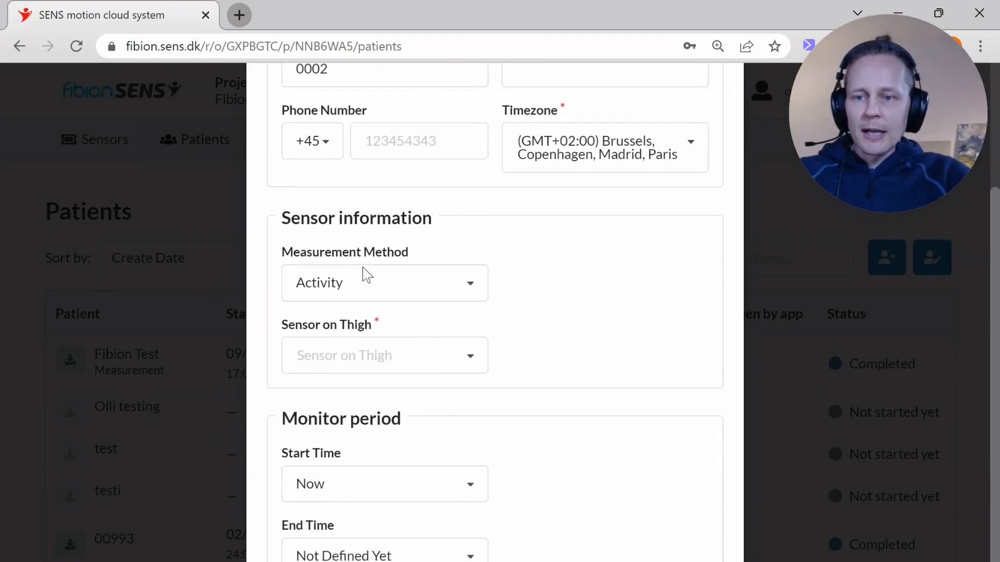
click(370, 290)
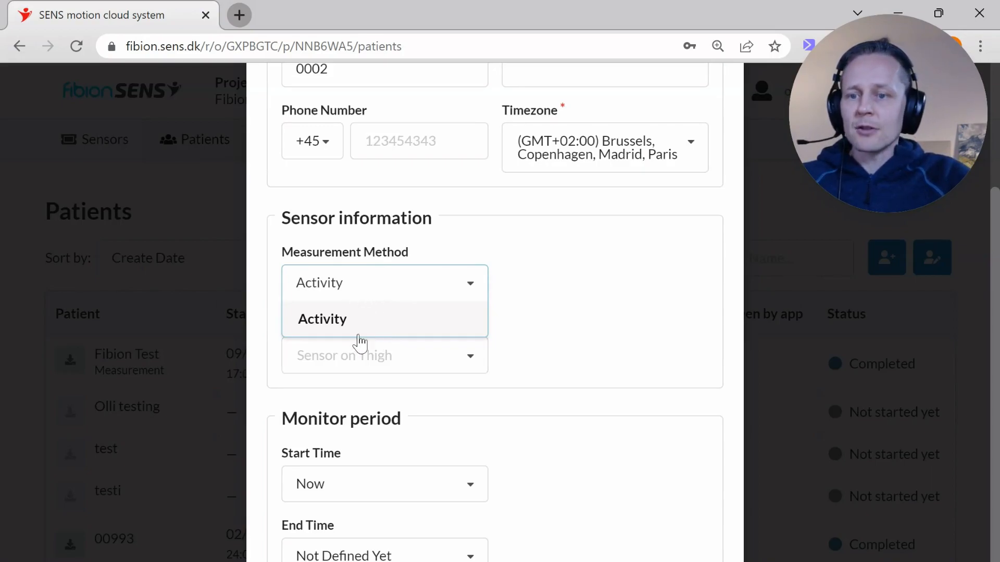
click(433, 237)
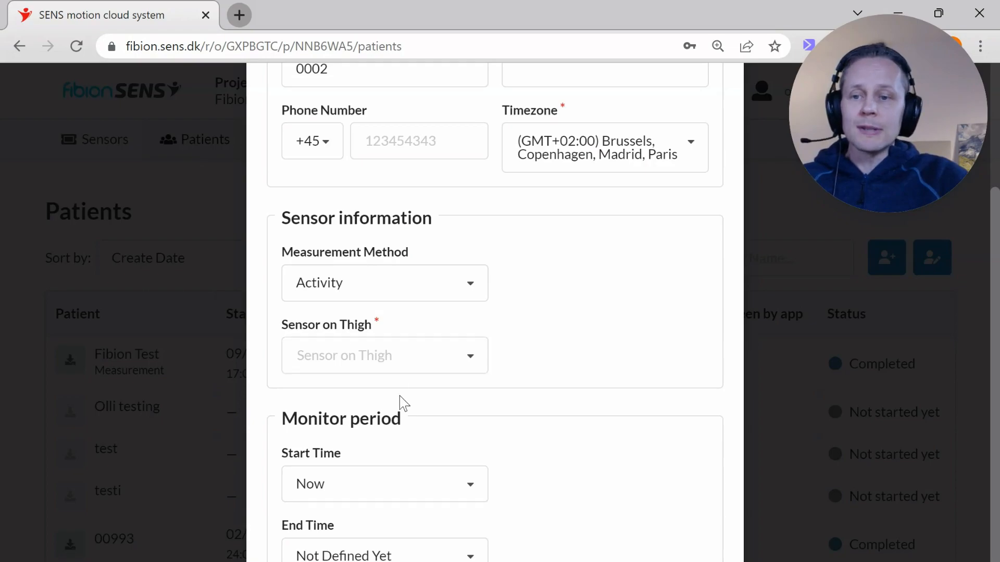
Step: Choose sensor 76-B3.7E as the new patient's thigh sensor
click(470, 363)
scroll(448, 411, down, 3)
scroll(460, 417, up, 3)
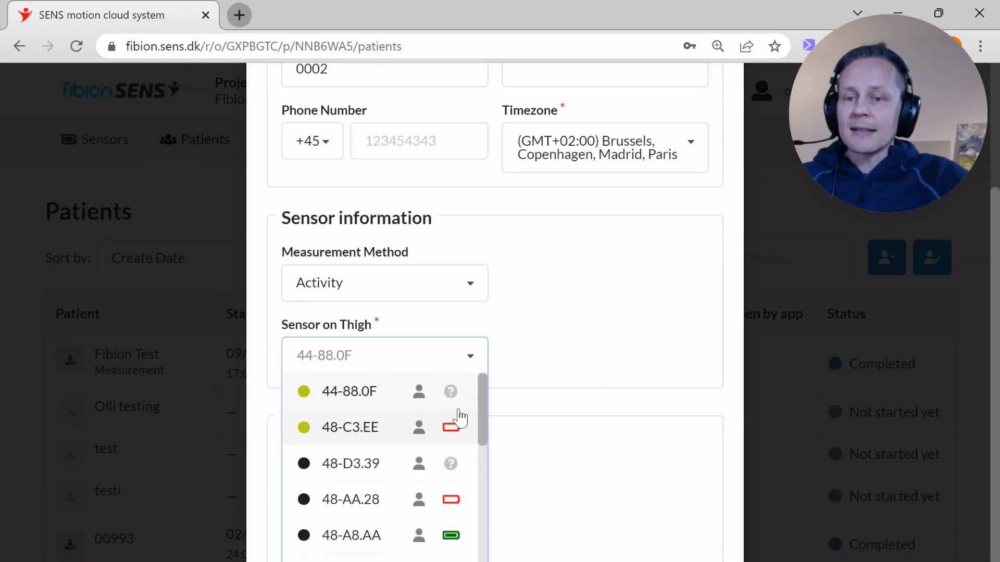
scroll(460, 416, down, 5)
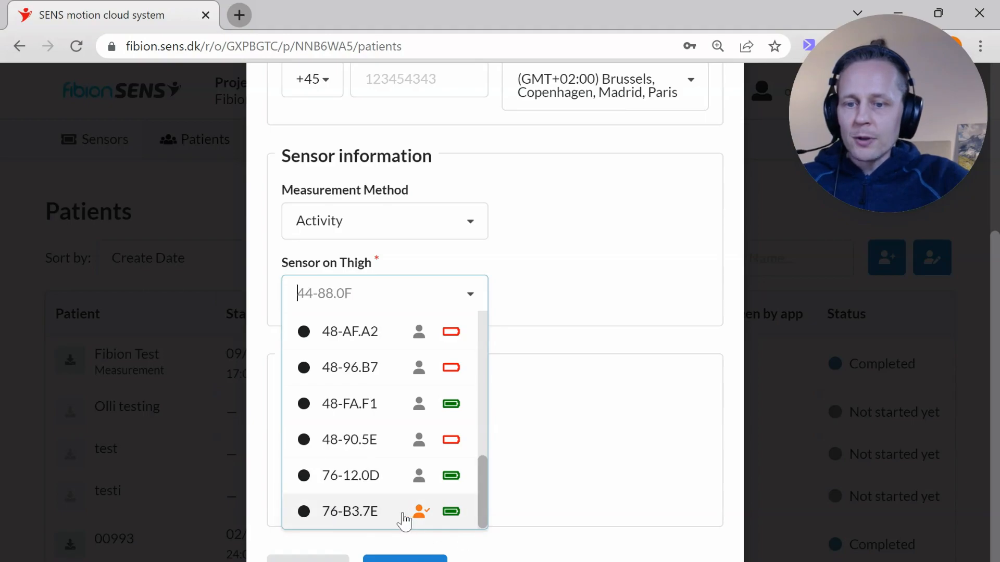
click(384, 518)
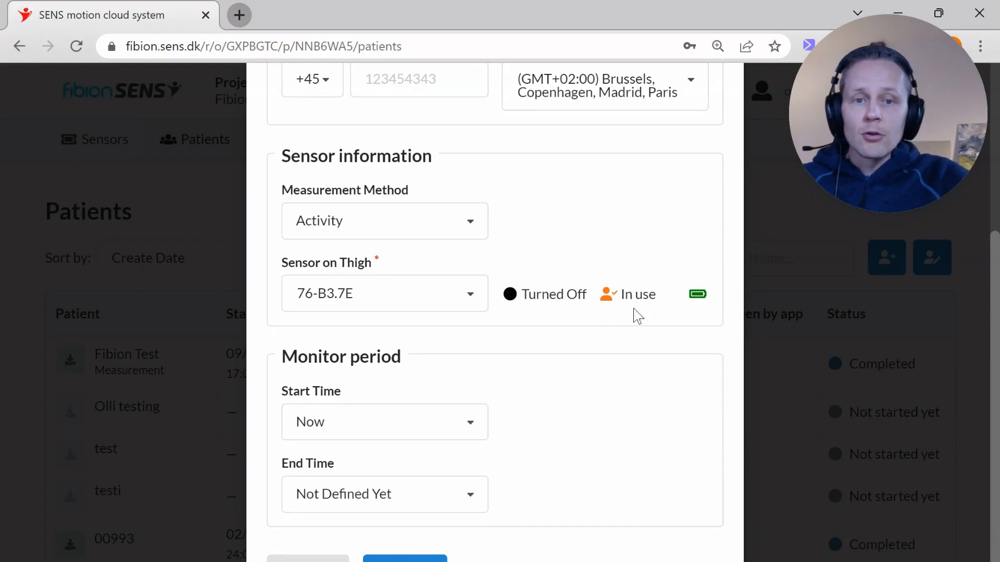
Step: Assign sensor 76-12.0D as the new patient's thigh sensor
click(476, 305)
click(376, 483)
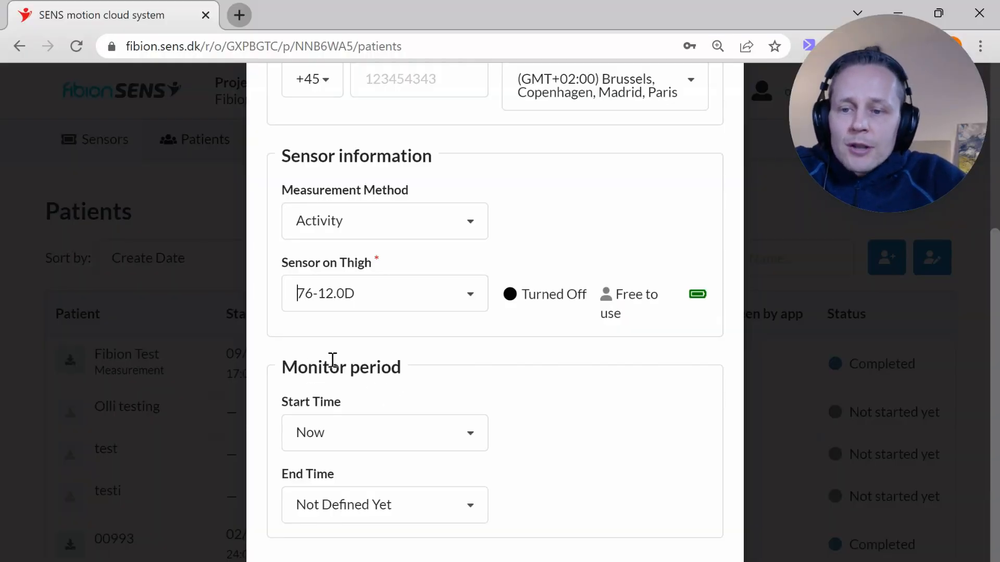
Step: Review the start time and end time options available for the monitor period
click(342, 447)
click(385, 369)
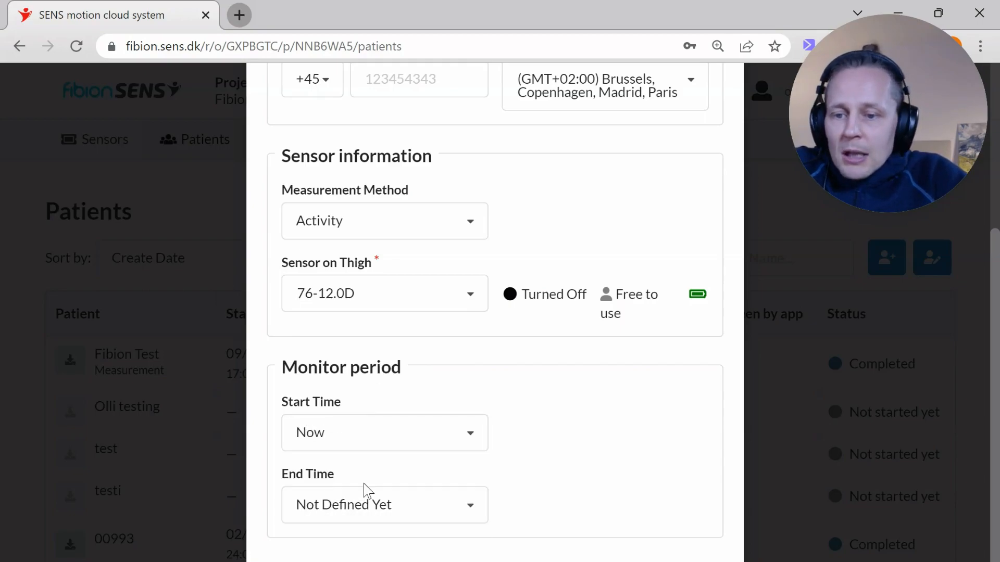
click(352, 435)
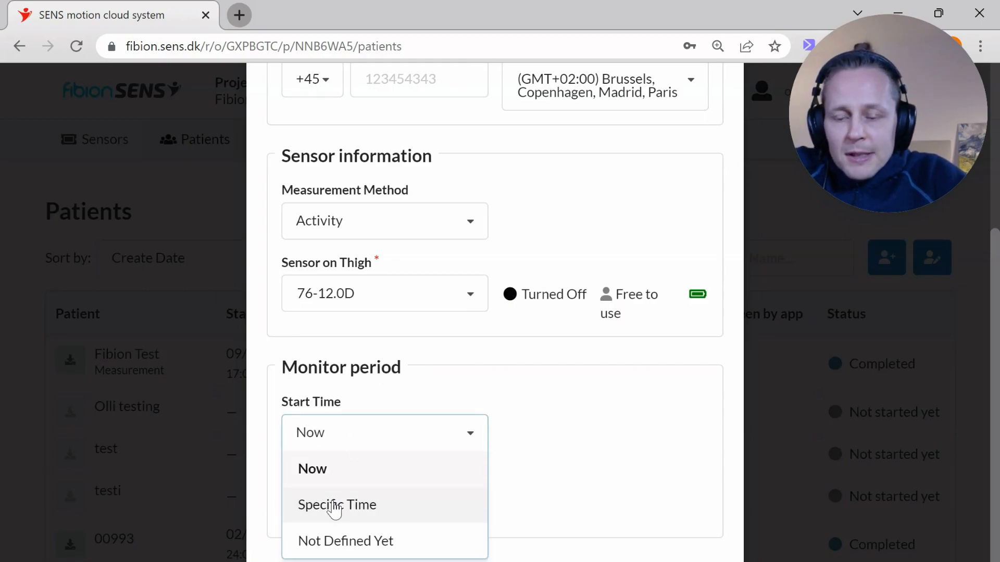
click(357, 385)
click(378, 505)
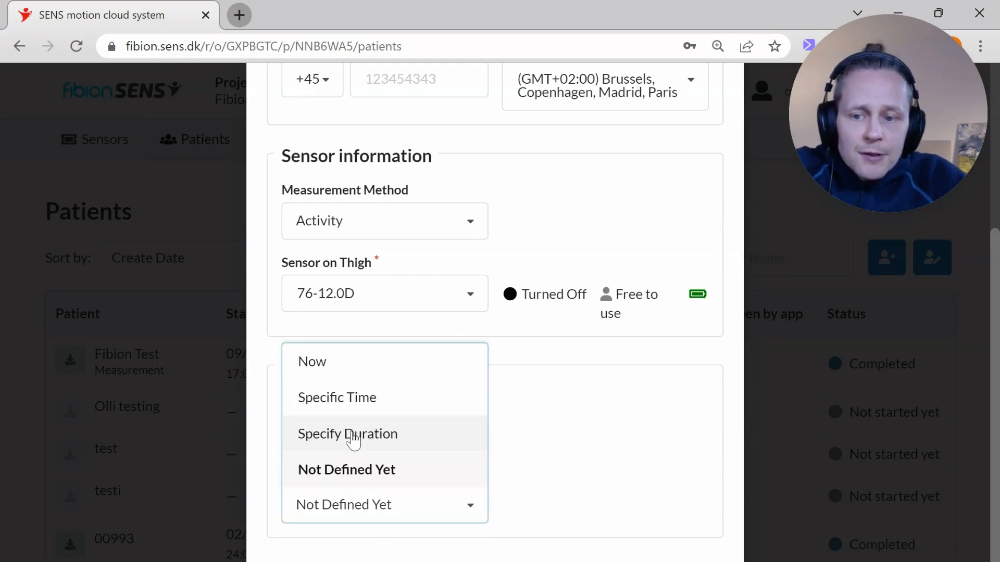
click(397, 336)
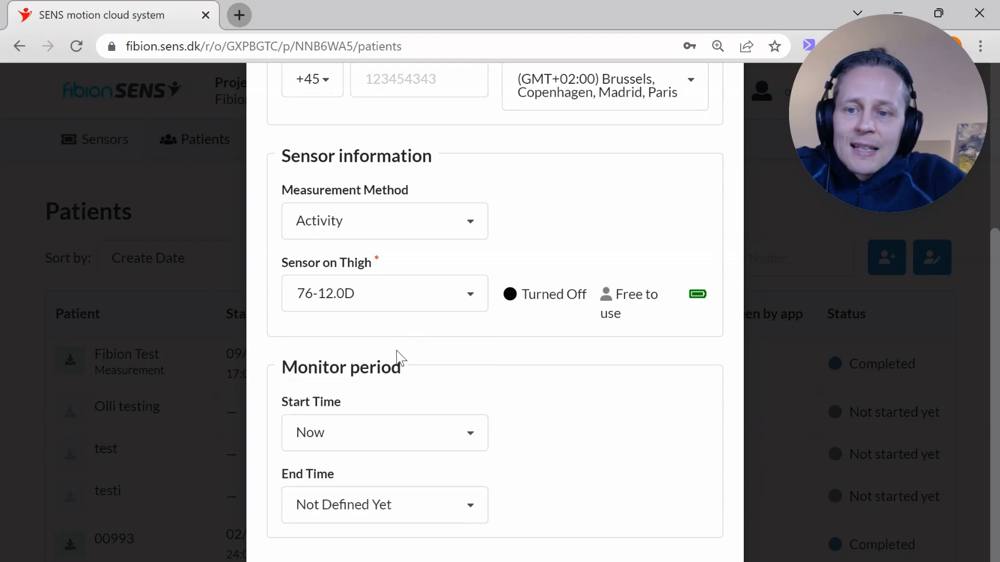
Step: Set the monitor period to start Now with a specified duration of 30 days, and save the new patient
click(362, 435)
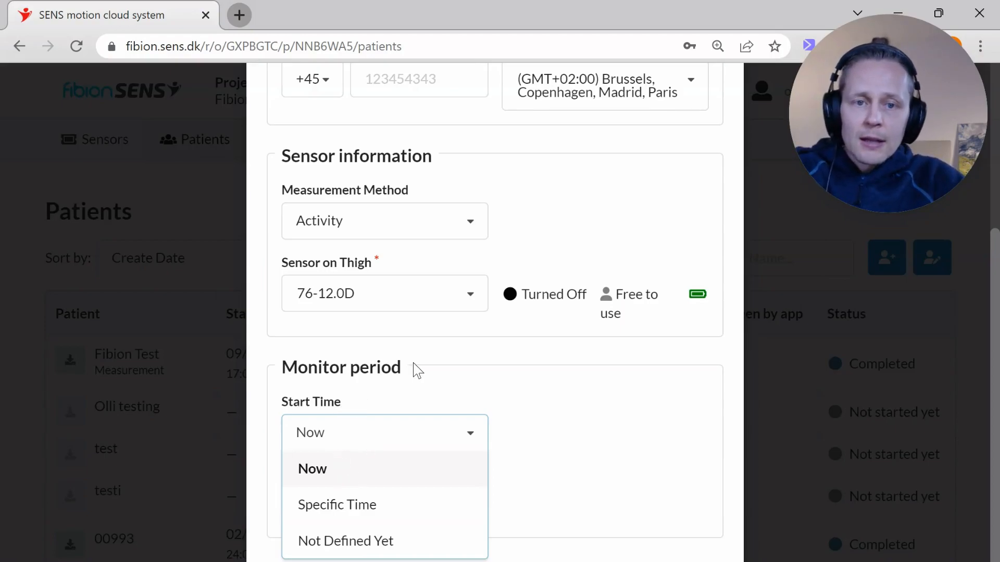
click(334, 480)
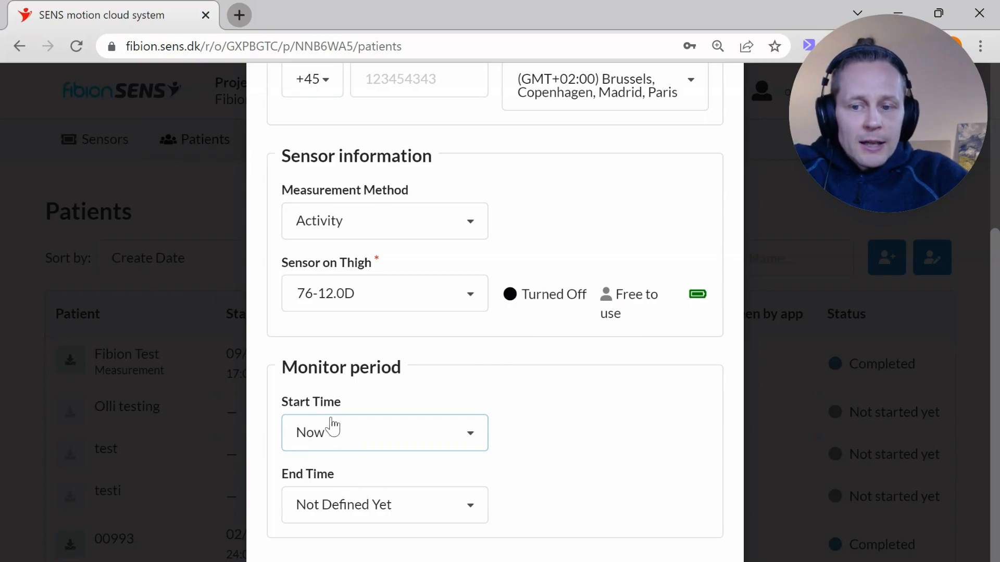
click(360, 496)
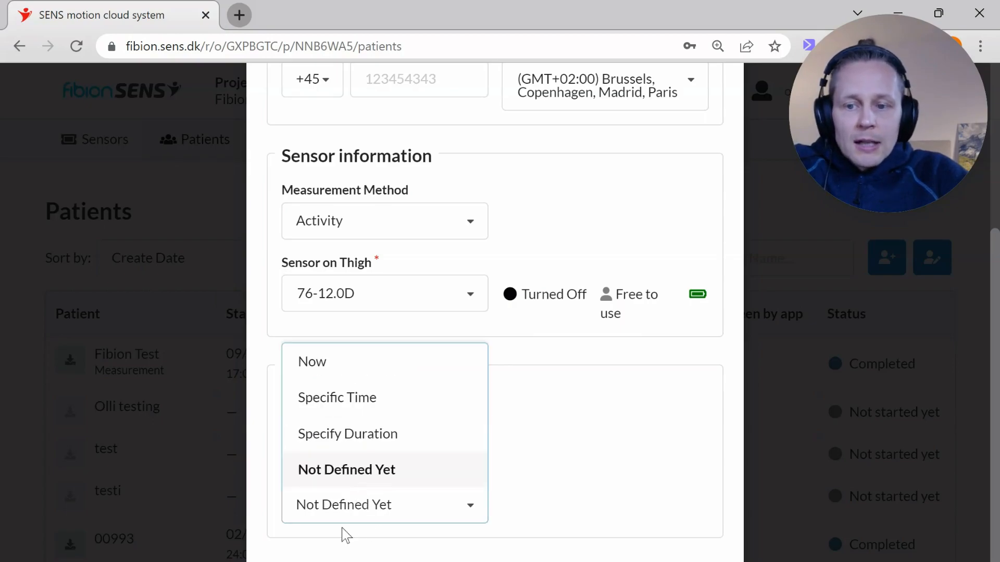
click(332, 442)
click(553, 506)
text(3)
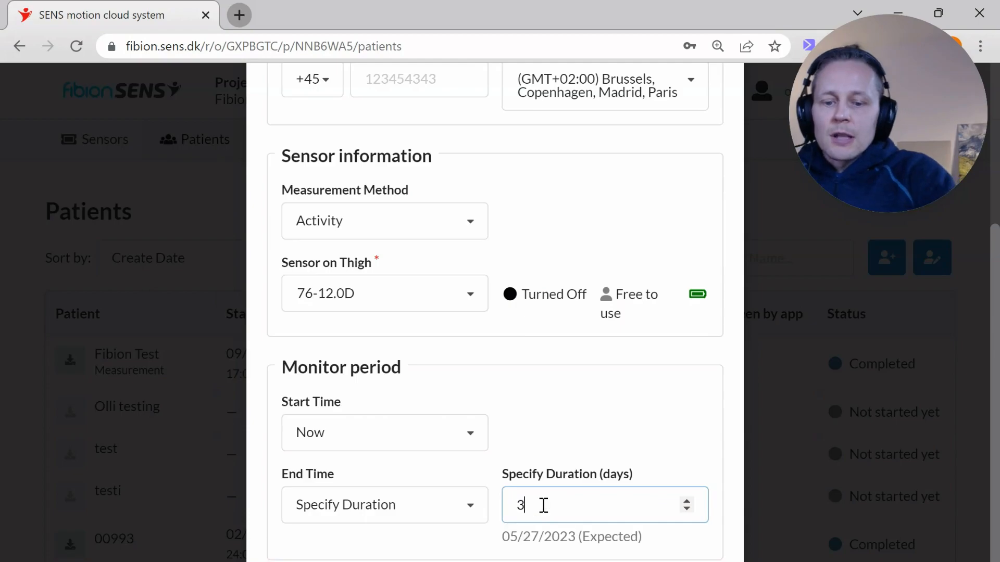
text(0)
click(523, 440)
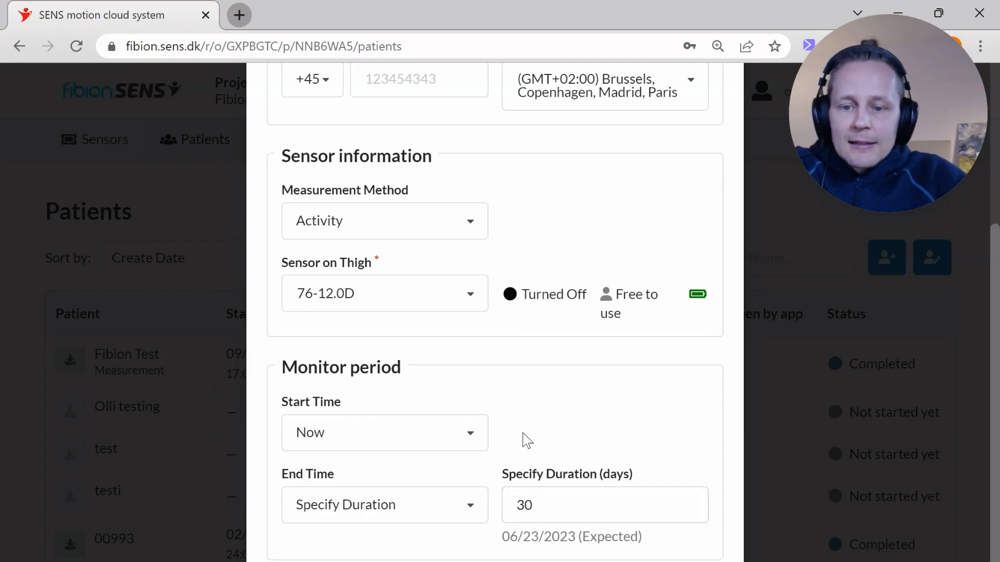
scroll(354, 323, down, 1)
scroll(354, 323, down, 1)
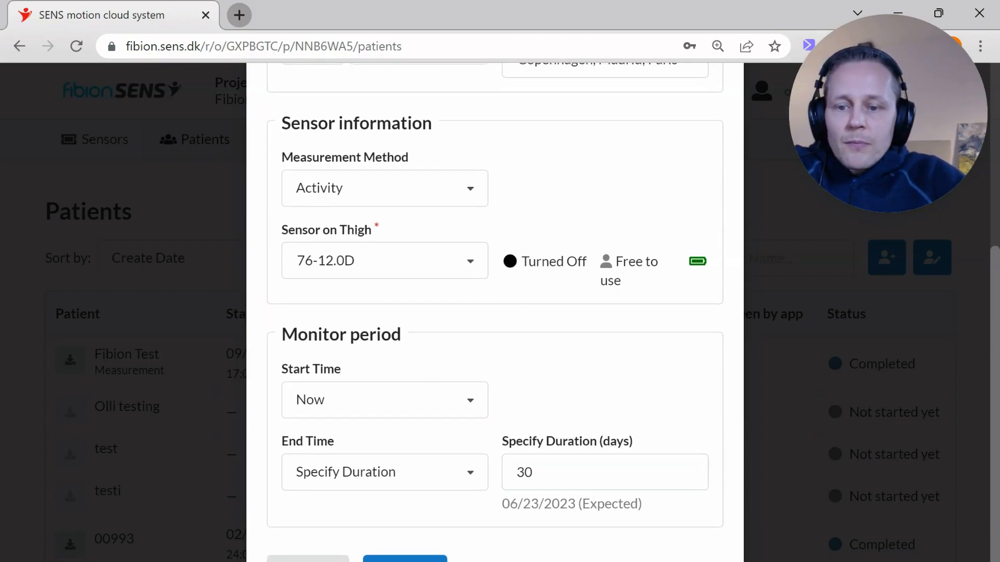
click(405, 559)
Step: Examine the newly added patient's ID and sensor status in the patient list
scroll(205, 328, down, 4)
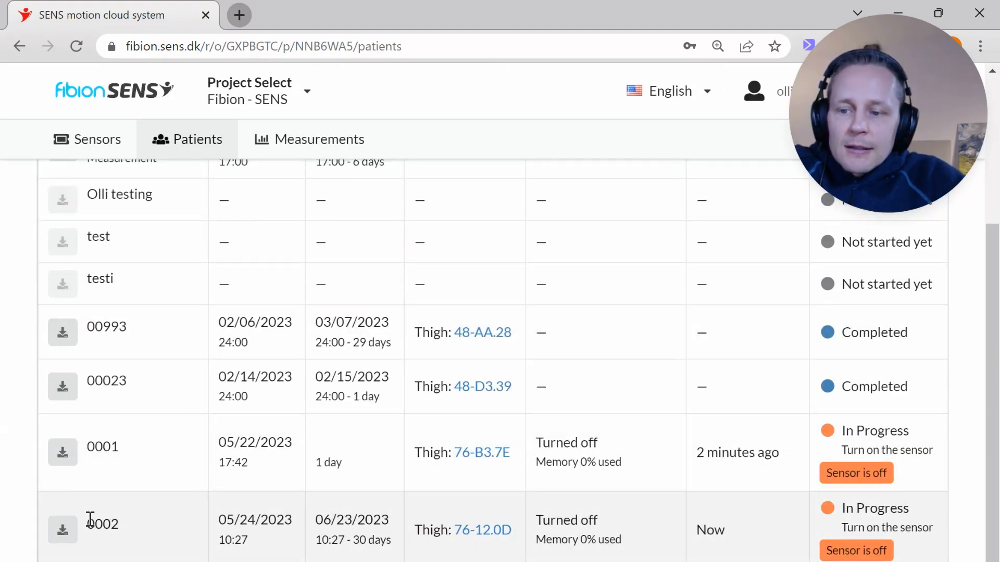
drag(91, 520, 140, 530)
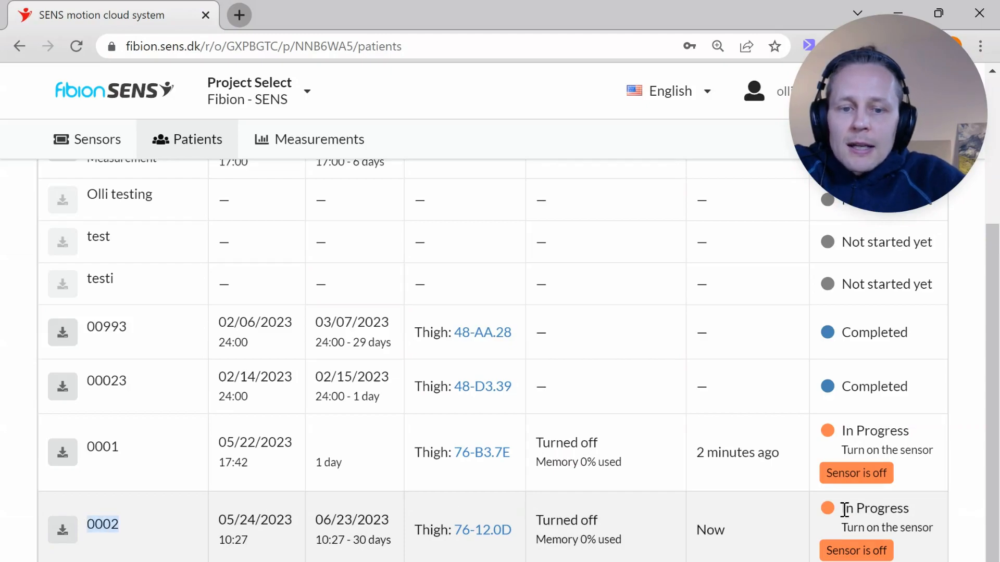
drag(845, 508, 917, 517)
drag(841, 528, 936, 529)
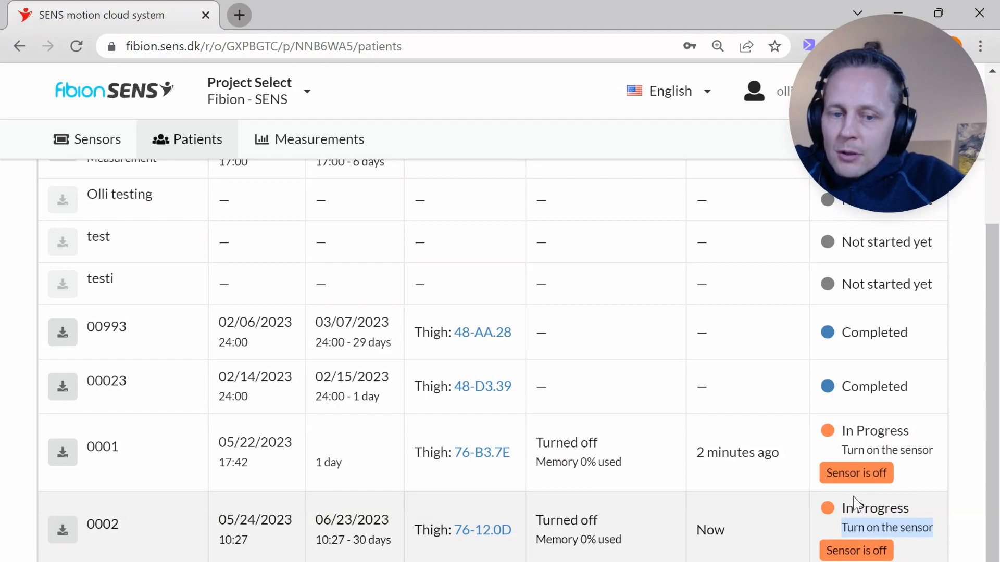
click(857, 527)
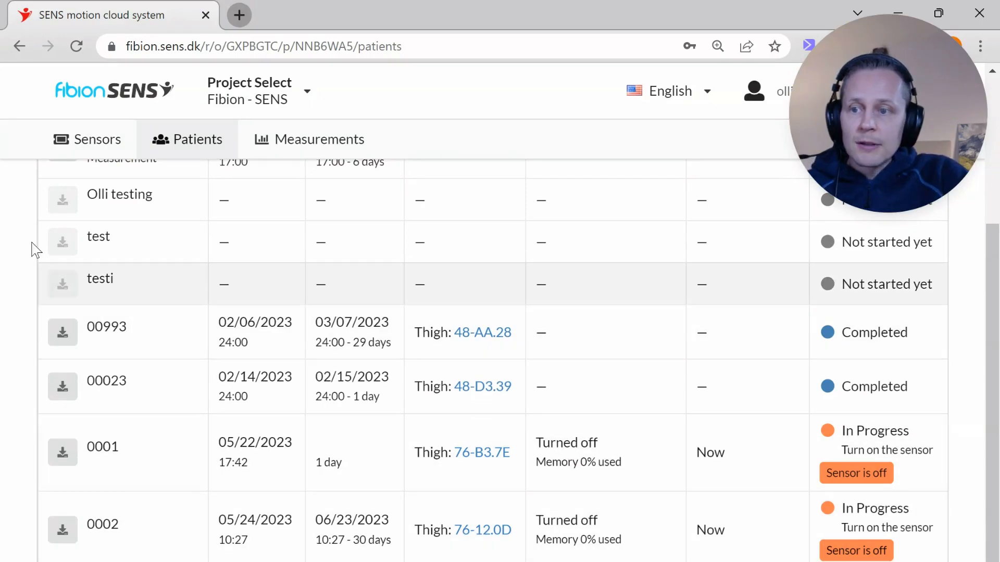
Step: Look up sensor 76-12.0D's details and its on/off option, and return to the sensor list
click(83, 139)
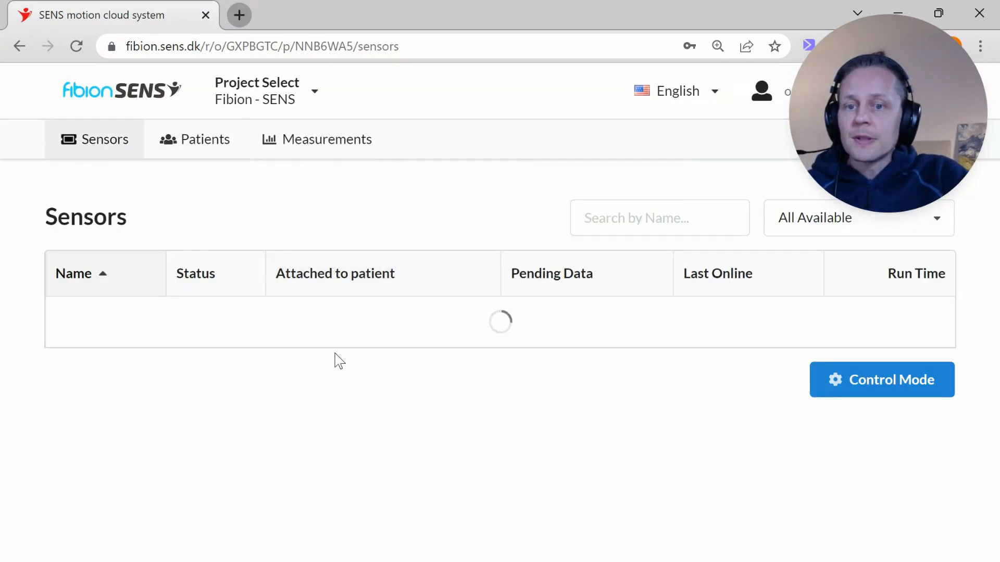
scroll(105, 321, down, 7)
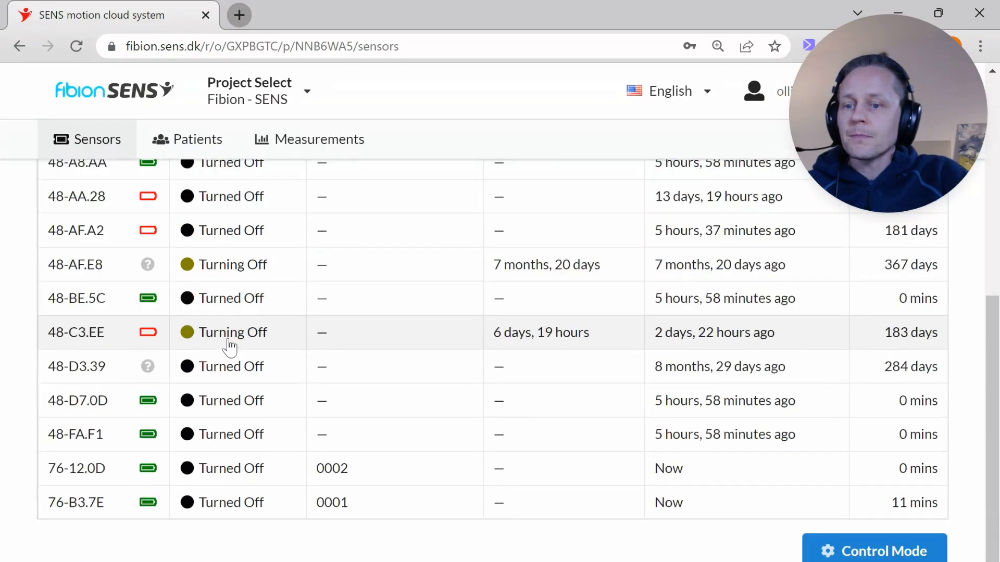
click(78, 471)
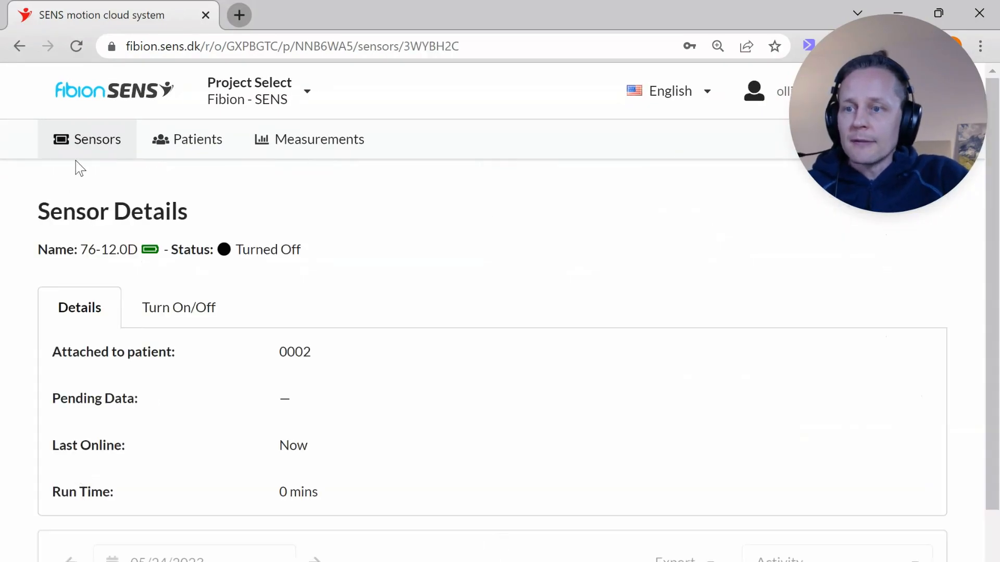
click(181, 307)
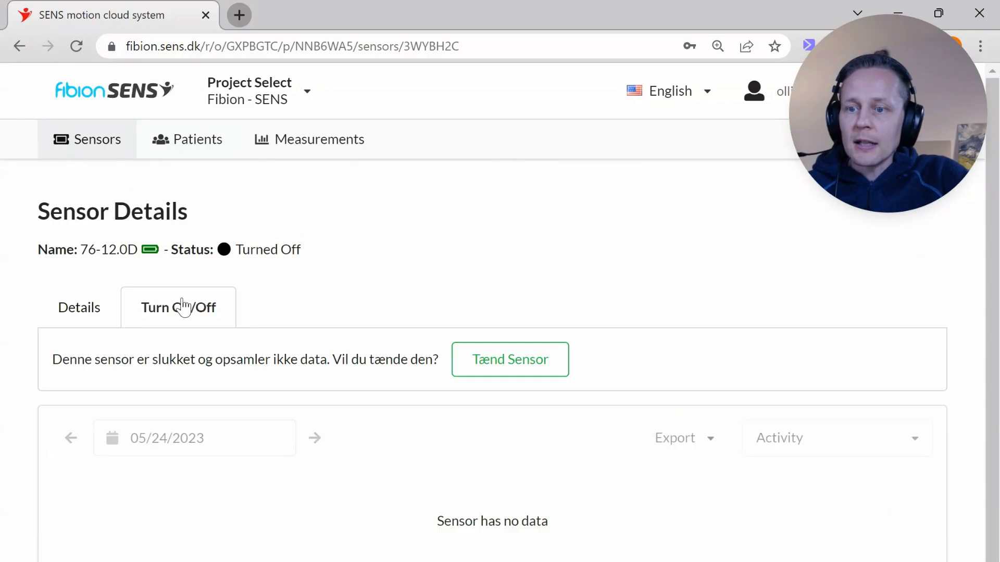
click(20, 47)
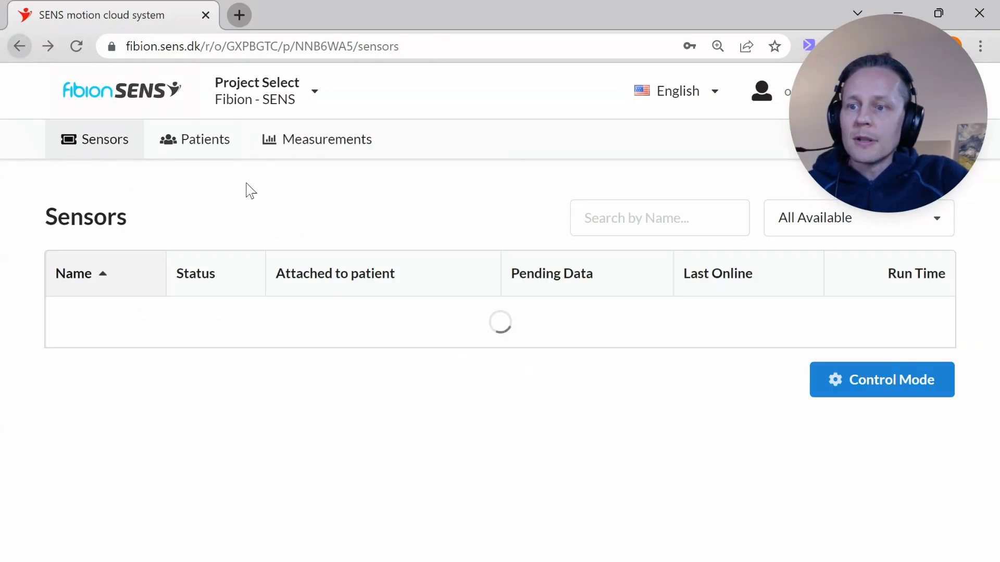
Step: Wake up sensor 76-12.0D through Control Mode and submit the change
scroll(319, 415, down, 7)
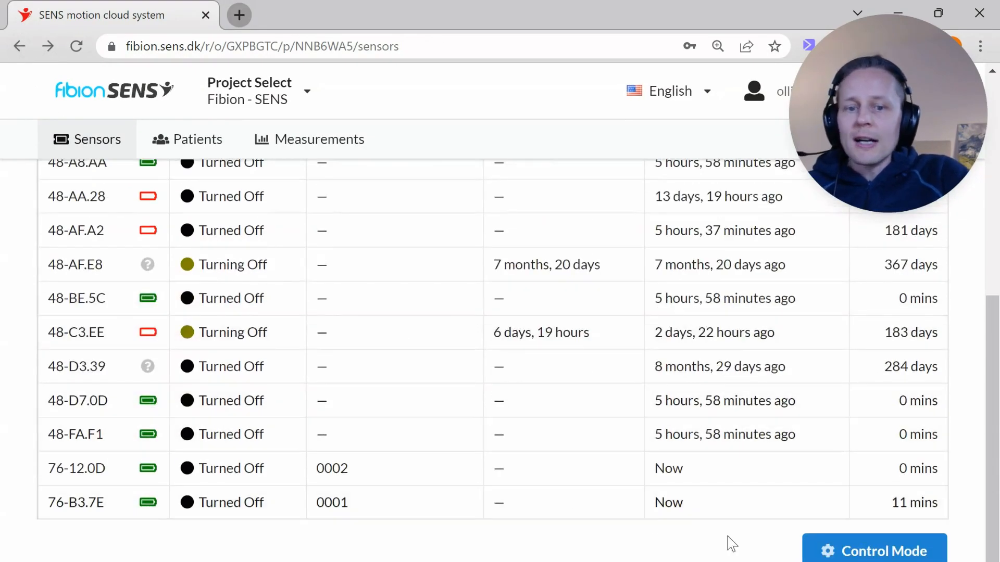
click(835, 547)
scroll(544, 538, down, 4)
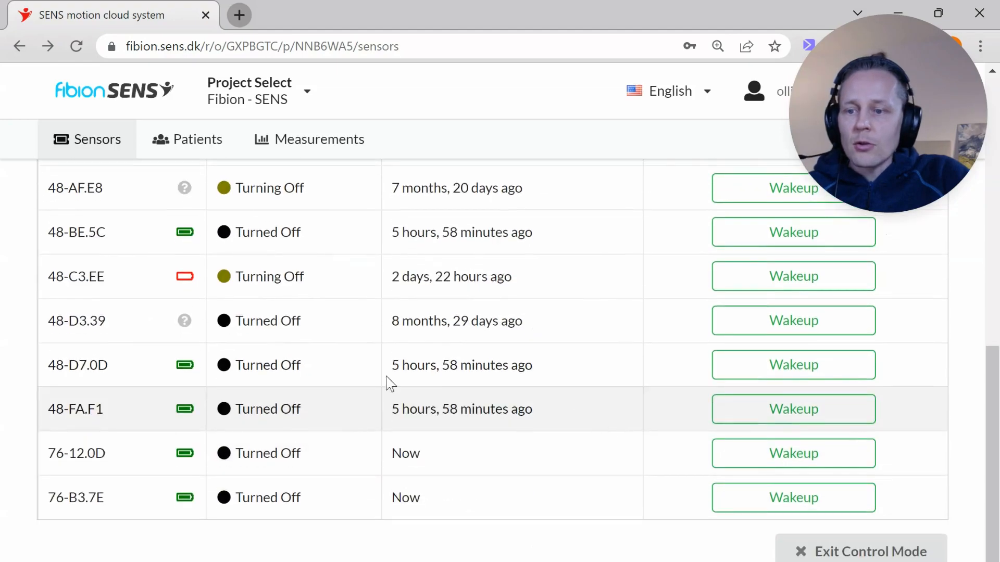
click(833, 451)
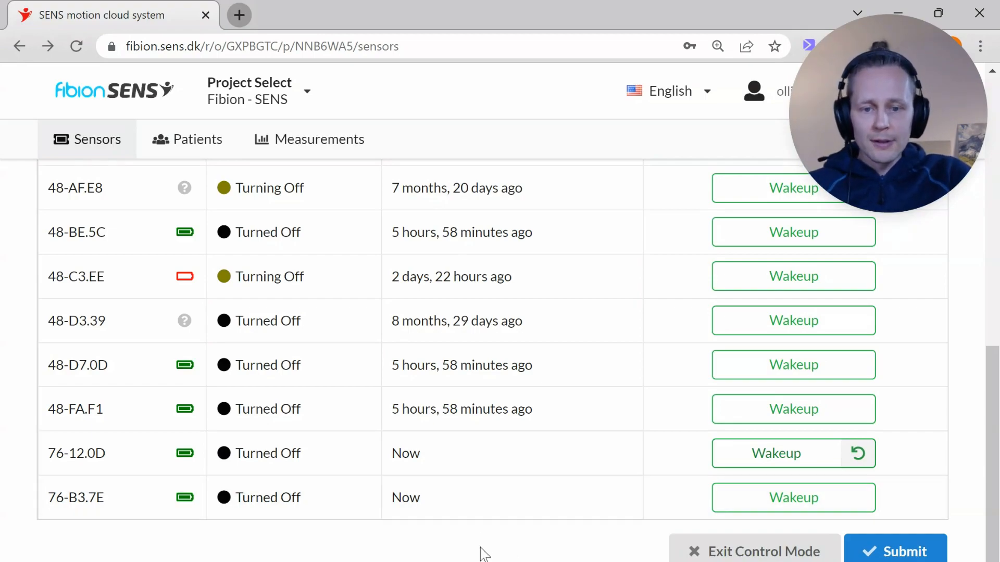
click(894, 553)
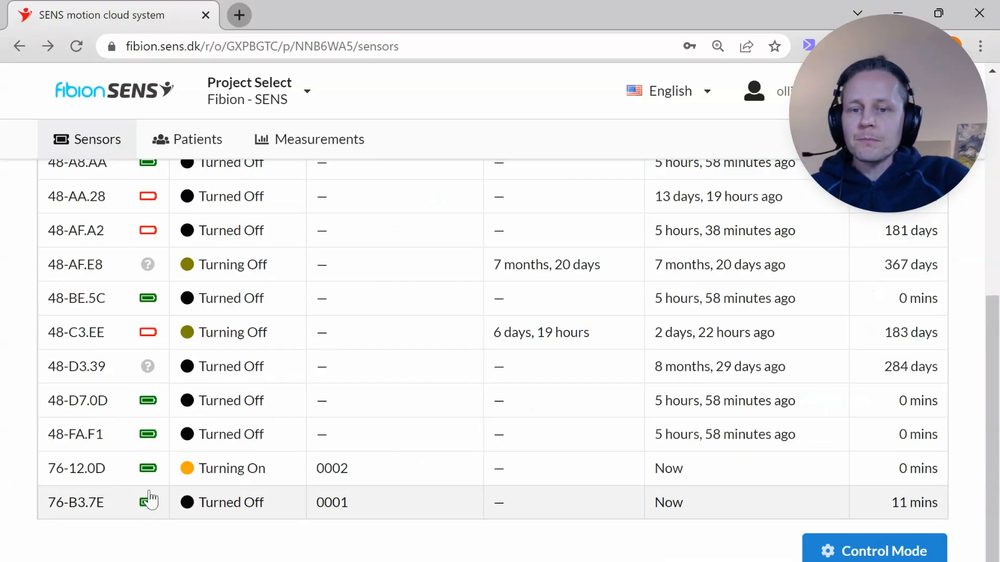